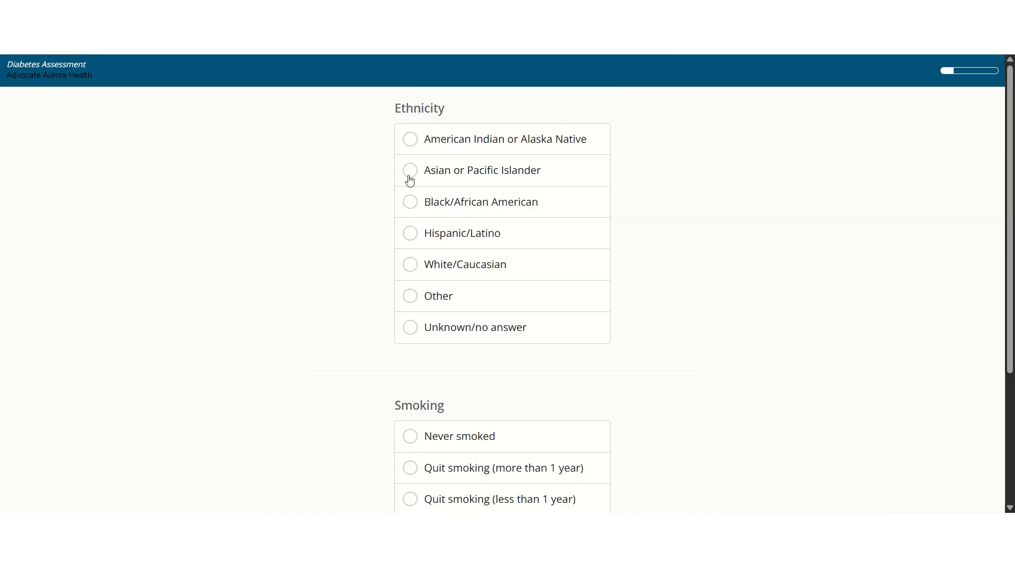
Step: Set the ethnicity to Asian, answer the smoking question, and continue to the exercise page of the Diabetes Assessment
{"action": "left_click", "coordinate": [411, 179]}
{"action": "scroll", "coordinate": [518, 320], "scroll_direction": "down", "scroll_amount": 3}
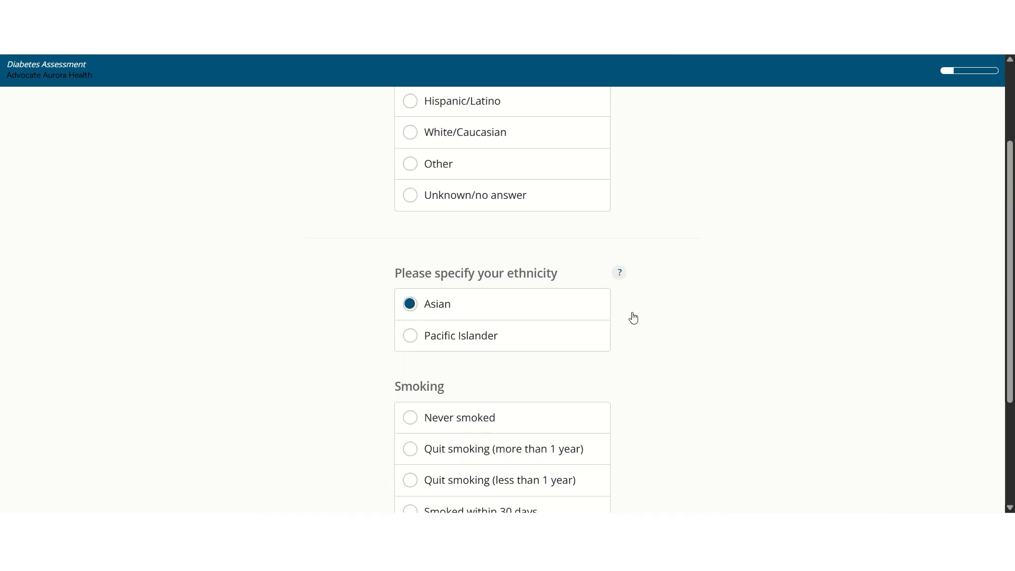
{"action": "scroll", "coordinate": [634, 318], "scroll_direction": "down", "scroll_amount": 3}
{"action": "left_click", "coordinate": [425, 322]}
{"action": "scroll", "coordinate": [711, 438], "scroll_direction": "down", "scroll_amount": 2}
{"action": "left_click", "coordinate": [544, 433]}
Step: Enter 60 minutes of moderate and 30 minutes of vigorous activity as weekly exercise
{"action": "left_click", "coordinate": [449, 156]}
{"action": "type", "text": "60"}
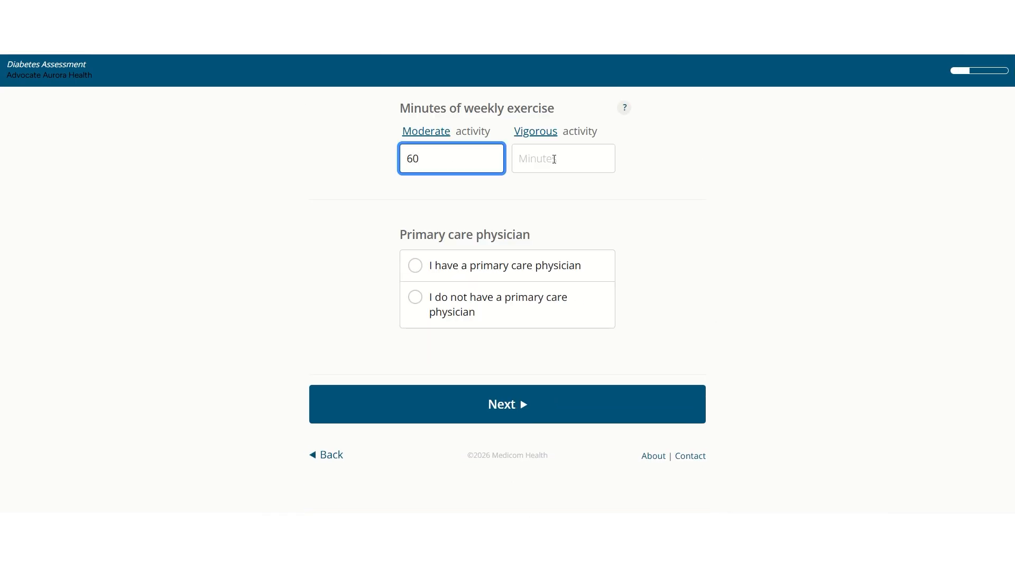
{"action": "left_click", "coordinate": [554, 160]}
{"action": "type", "text": "30"}
Step: Indicate having a primary care physician with the last checkup less than 1 year ago, and continue
{"action": "left_click", "coordinate": [415, 266]}
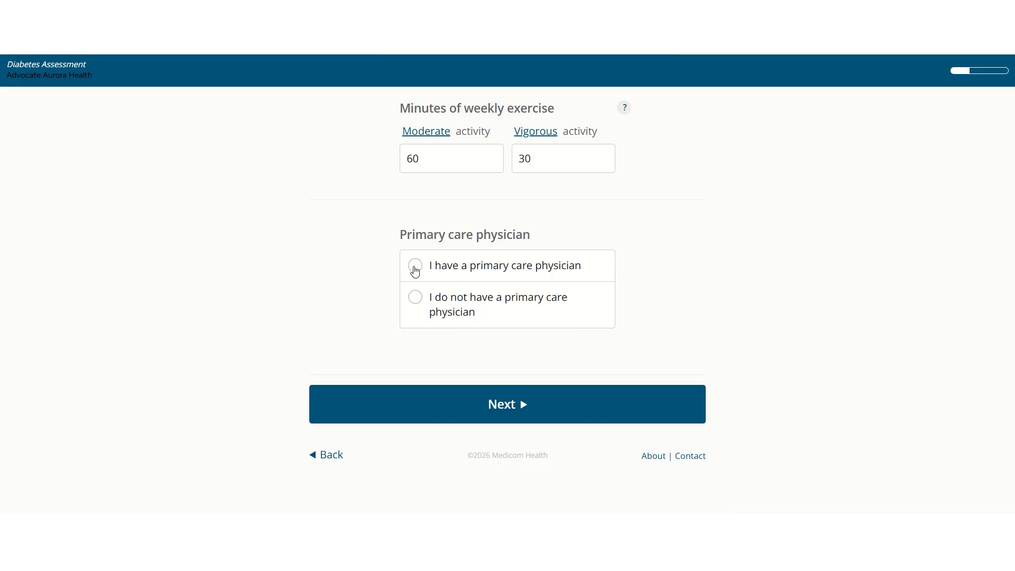
{"action": "scroll", "coordinate": [607, 313], "scroll_direction": "down", "scroll_amount": 1}
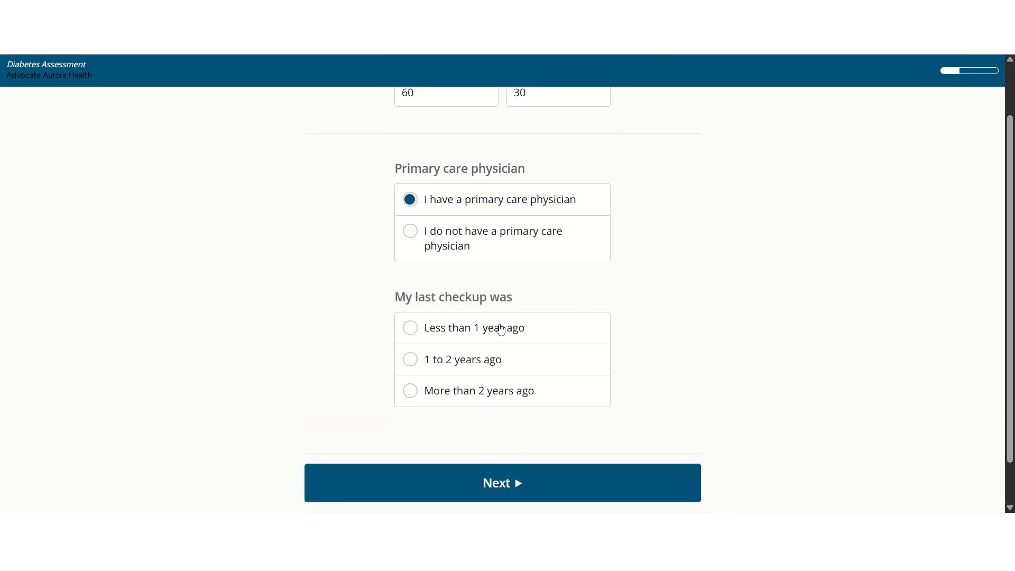
{"action": "left_click", "coordinate": [413, 338]}
{"action": "scroll", "coordinate": [682, 397], "scroll_direction": "down", "scroll_amount": 2}
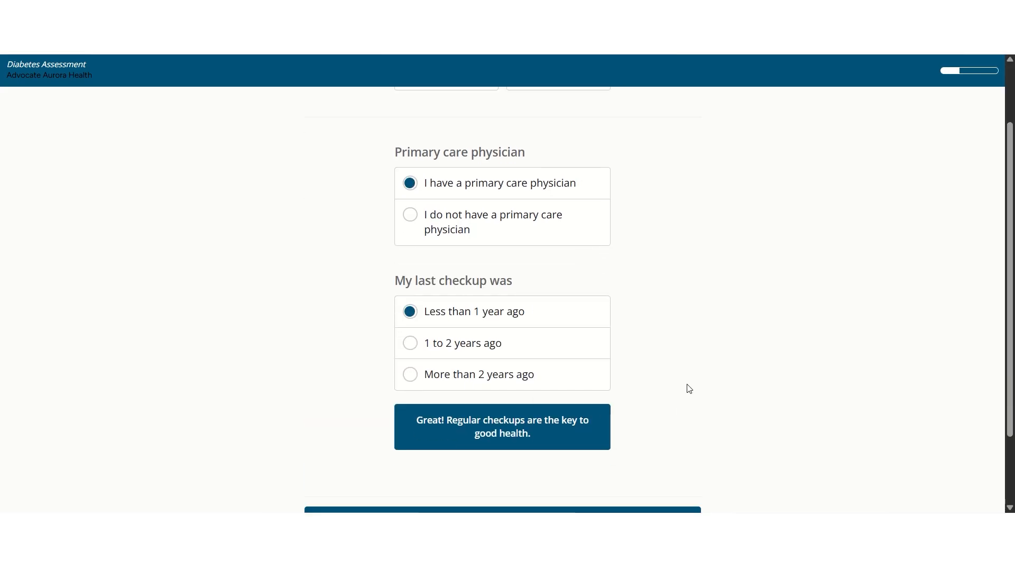
{"action": "left_click", "coordinate": [532, 431]}
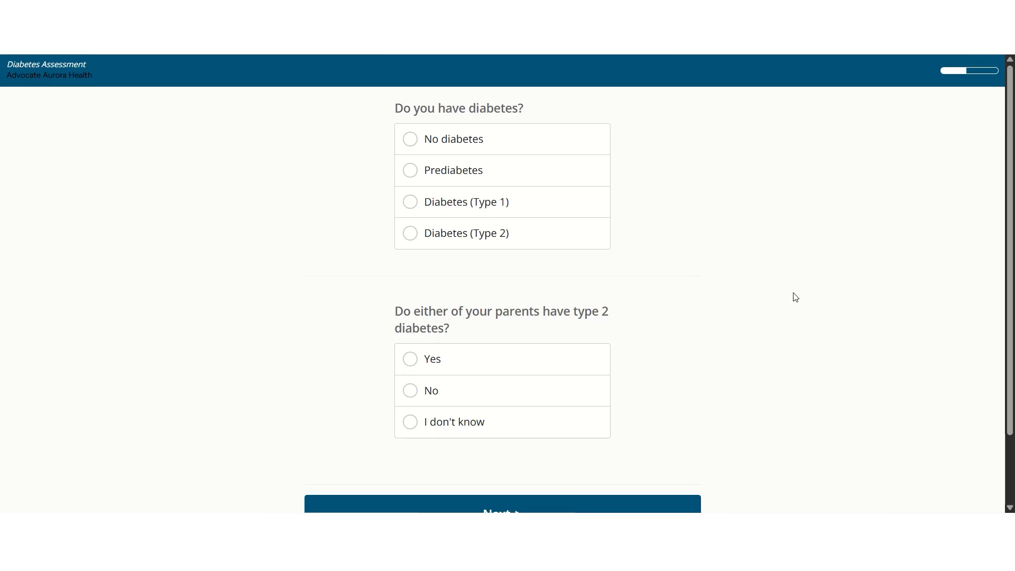
Step: Answer the diabetes question with No diabetes and continue the assessment
{"action": "left_click", "coordinate": [415, 141]}
{"action": "scroll", "coordinate": [696, 395], "scroll_direction": "down", "scroll_amount": 2}
{"action": "left_click", "coordinate": [554, 440]}
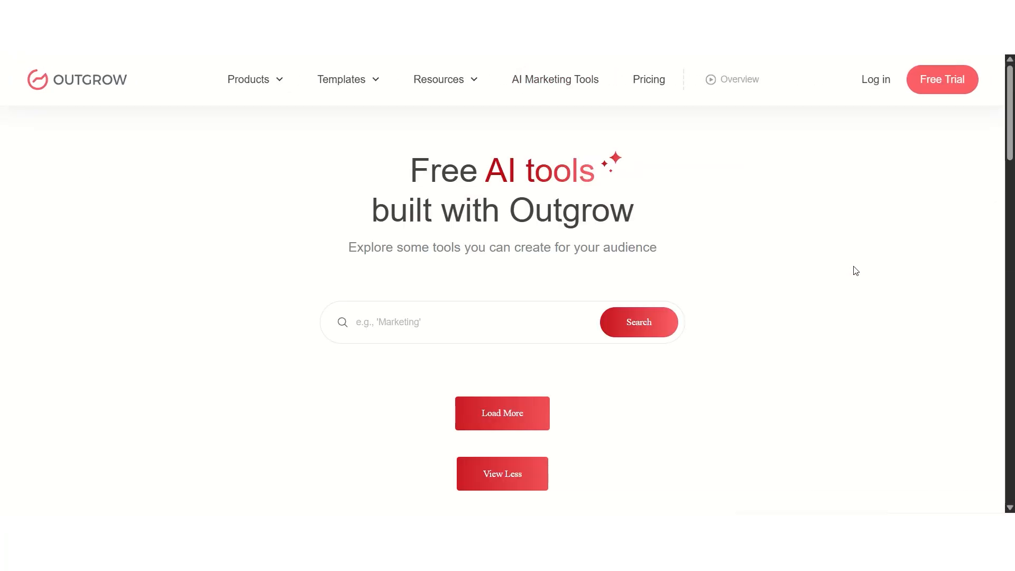
Step: Open Outgrow's AI Healthcare Marketing Tools and submit the prompt "Create a healthcare assessment quiz that detects underactive thyroid symptoms."
{"action": "scroll", "coordinate": [856, 270], "scroll_direction": "down", "scroll_amount": 6}
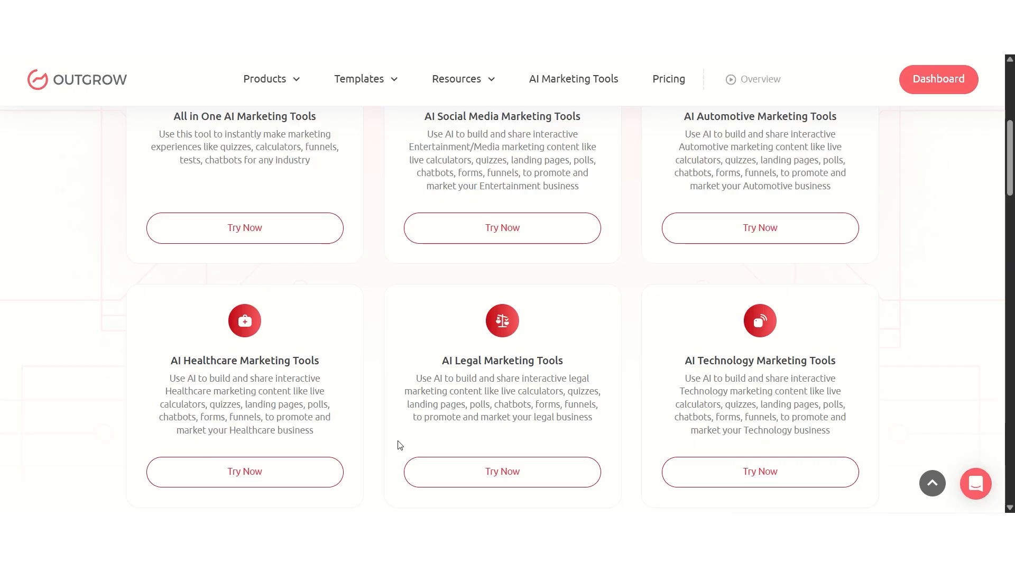
{"action": "left_click", "coordinate": [233, 479]}
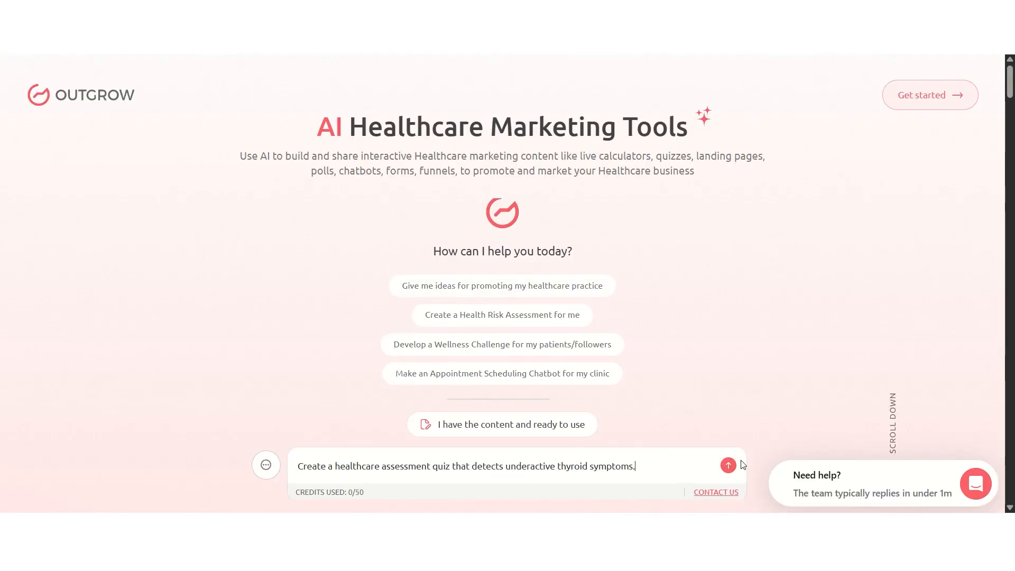
{"action": "left_click", "coordinate": [741, 465]}
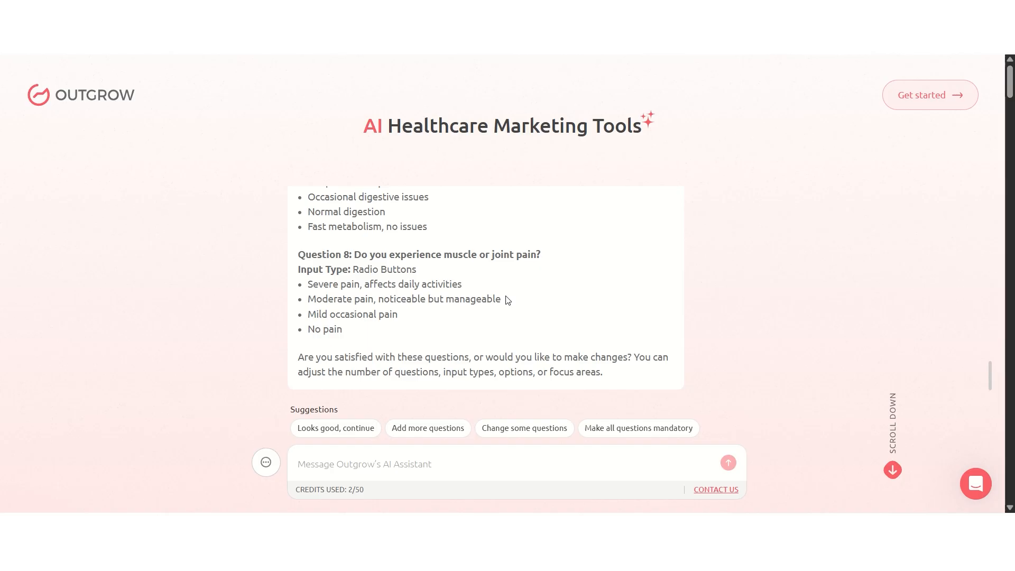
Step: Review the generated quiz questions and send the AI assistant the message "save it"
{"action": "scroll", "coordinate": [507, 299], "scroll_direction": "up", "scroll_amount": 4}
{"action": "scroll", "coordinate": [507, 299], "scroll_direction": "down", "scroll_amount": 4}
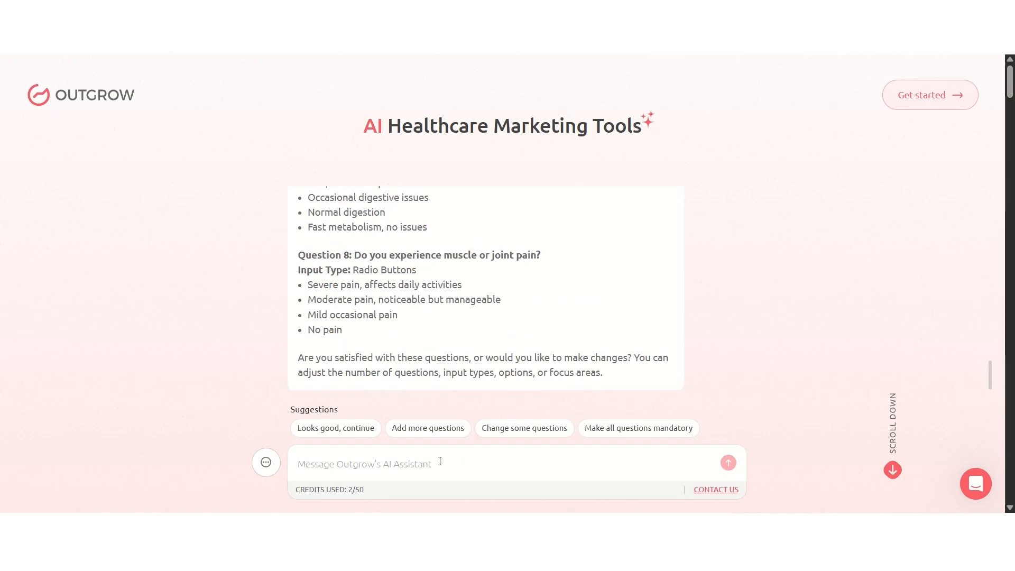
{"action": "type", "text": "save"}
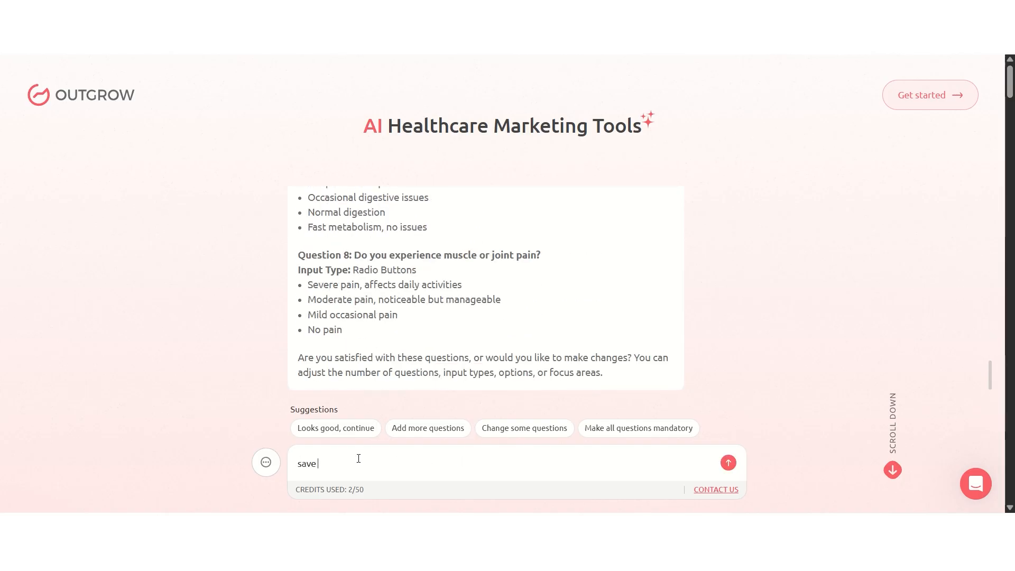
{"action": "type", "text": " it"}
{"action": "key", "text": "Return"}
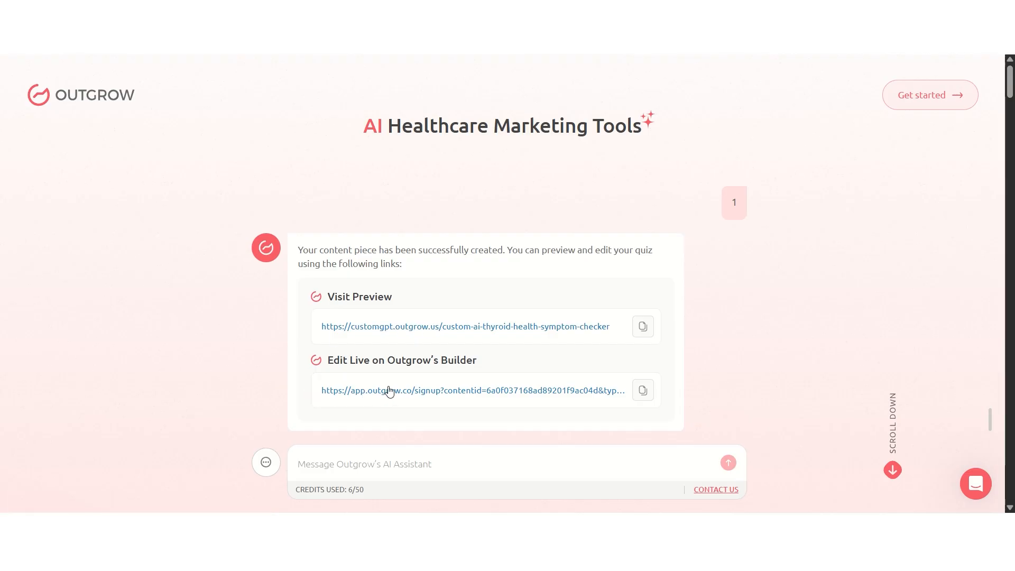
Step: Open the created quiz in Outgrow's Builder and check the welcome screen's content and design settings
{"action": "left_click", "coordinate": [465, 392]}
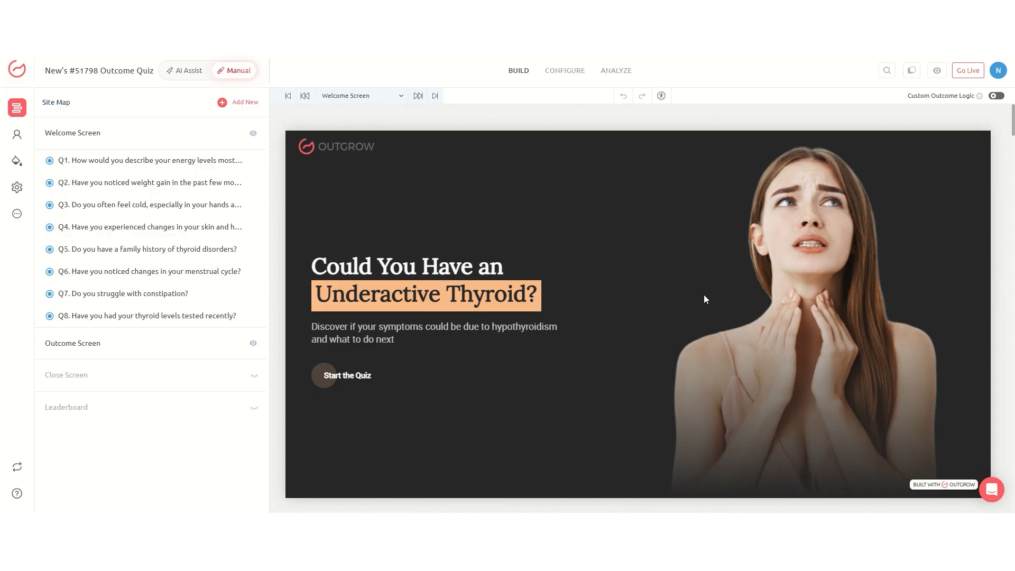
{"action": "left_click", "coordinate": [703, 296]}
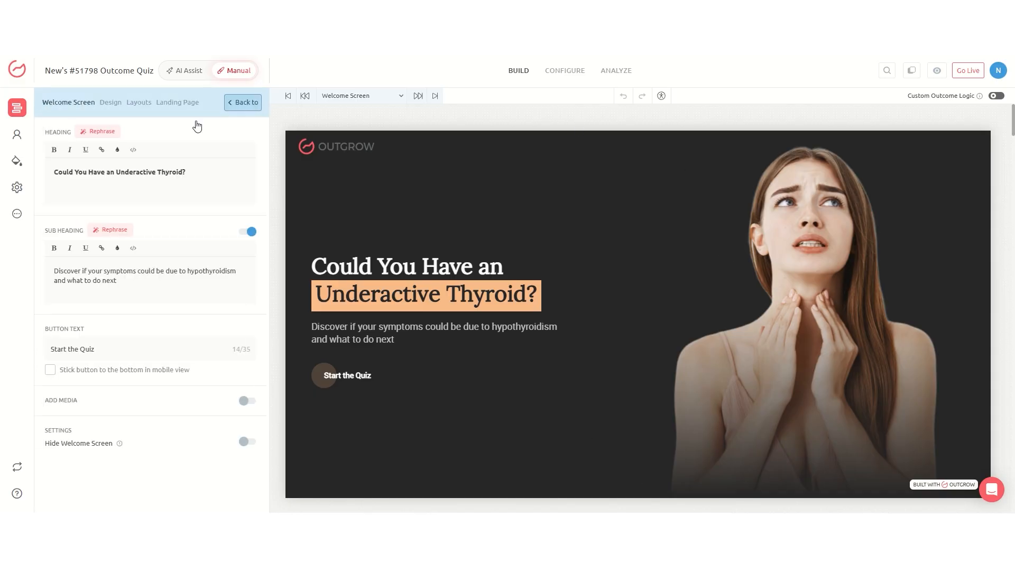
{"action": "left_click", "coordinate": [111, 106]}
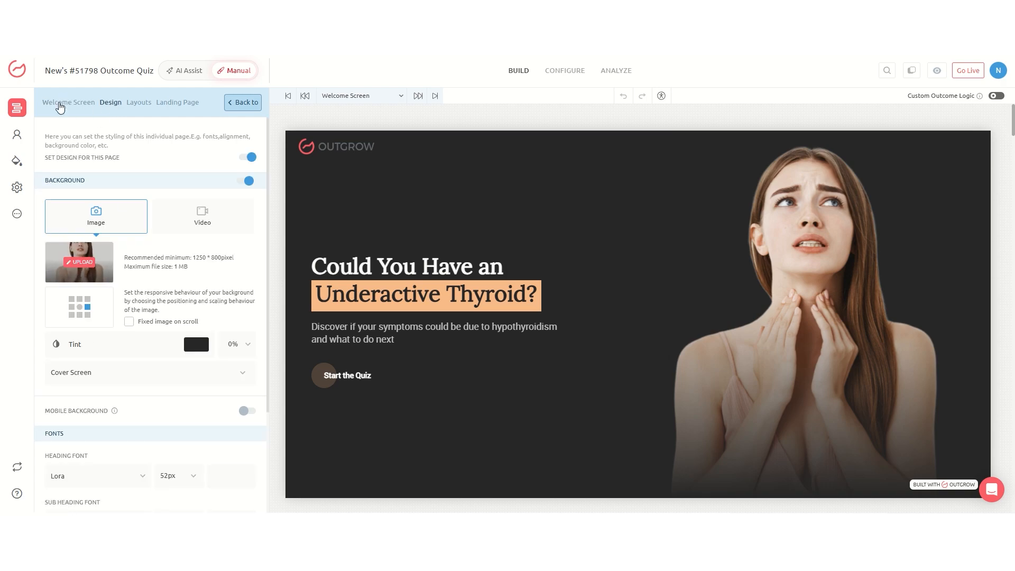
{"action": "left_click", "coordinate": [60, 105]}
{"action": "scroll", "coordinate": [598, 224], "scroll_direction": "down", "scroll_amount": 5}
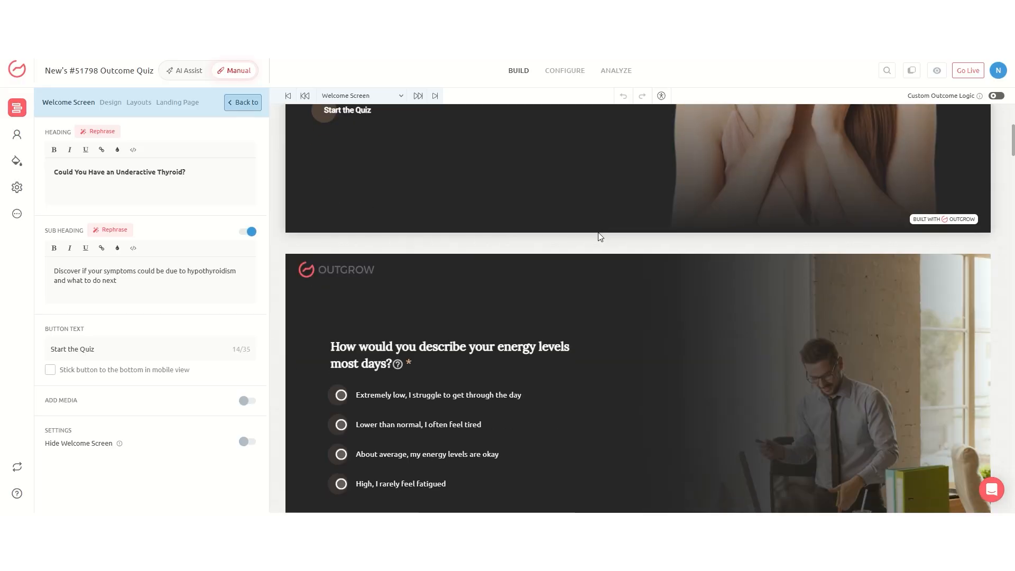
Step: Open the weight gain question's settings and examine its answer options, outcome mapping and answer layout
{"action": "scroll", "coordinate": [509, 381], "scroll_direction": "down", "scroll_amount": 8}
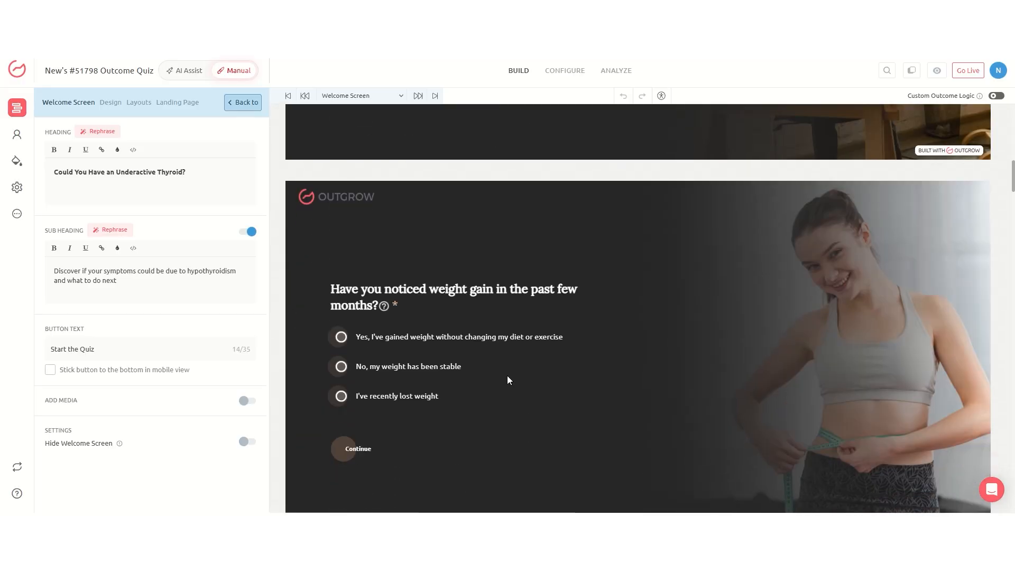
{"action": "left_click", "coordinate": [606, 325]}
{"action": "left_click", "coordinate": [159, 285]}
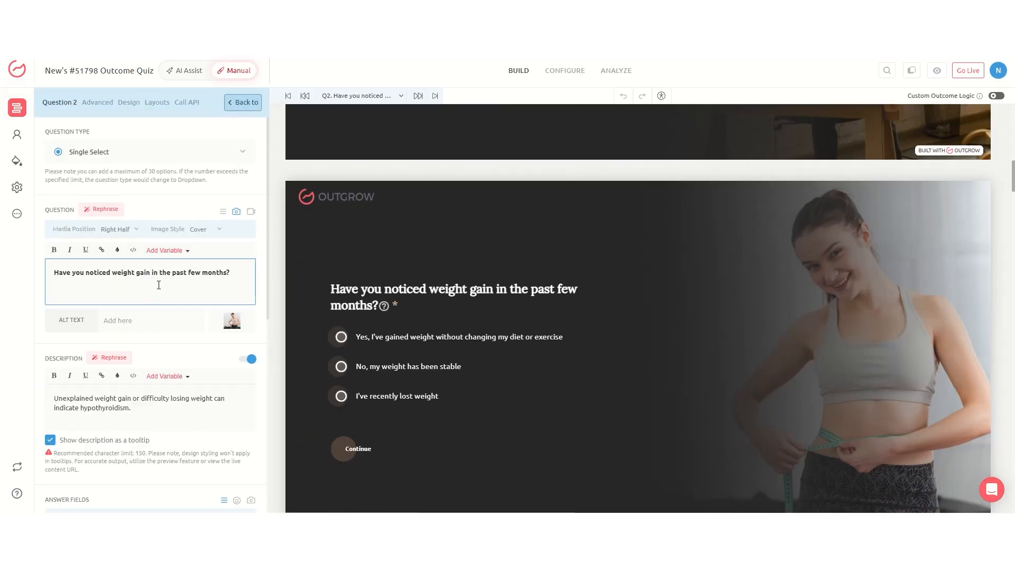
{"action": "scroll", "coordinate": [104, 281], "scroll_direction": "down", "scroll_amount": 6}
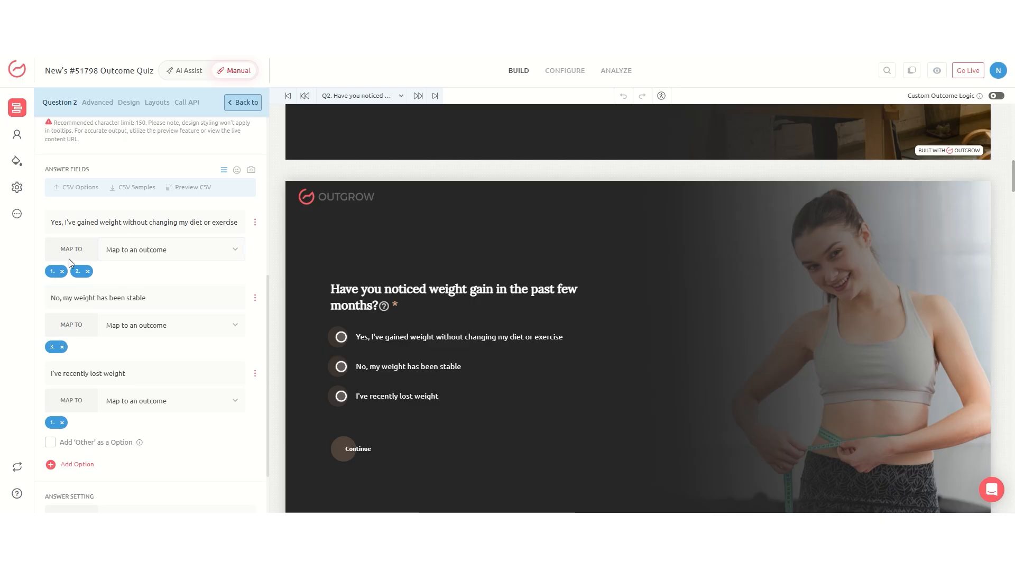
{"action": "scroll", "coordinate": [183, 429], "scroll_direction": "down", "scroll_amount": 3}
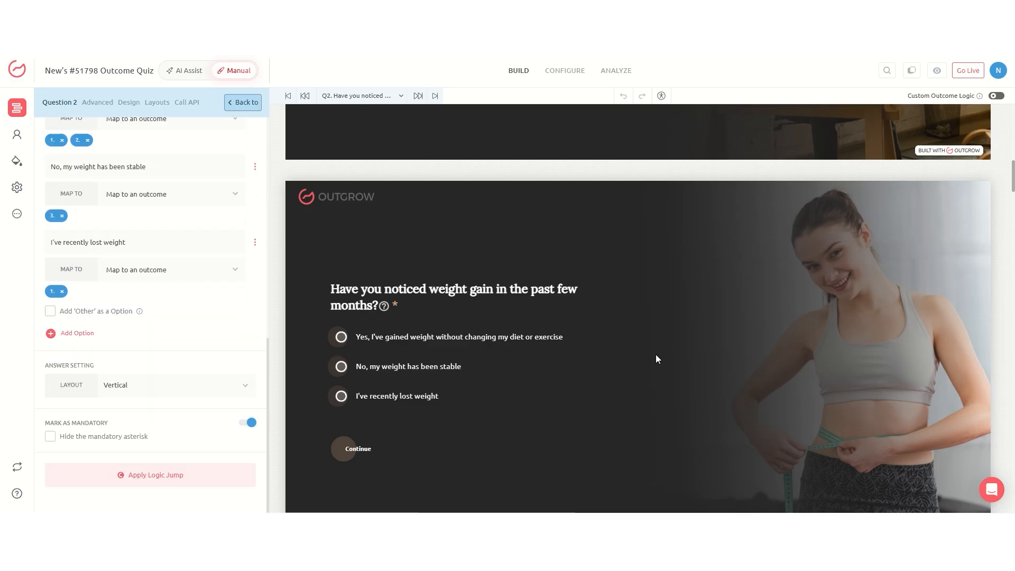
Step: Examine the high, moderate and low risk of hypothyroidism results on the outcome screen
{"action": "scroll", "coordinate": [656, 355], "scroll_direction": "down", "scroll_amount": 20}
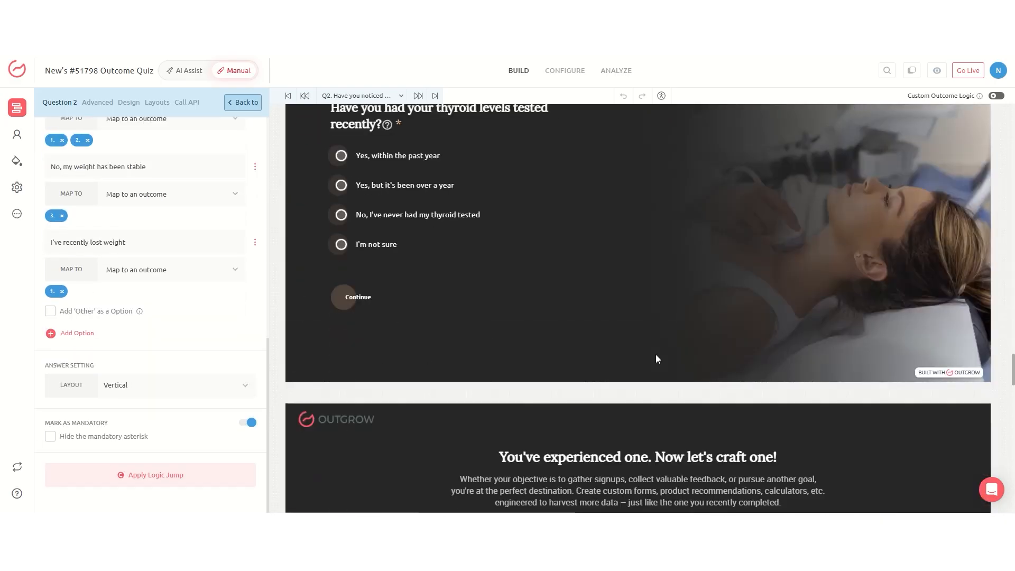
{"action": "scroll", "coordinate": [656, 355], "scroll_direction": "down", "scroll_amount": 6}
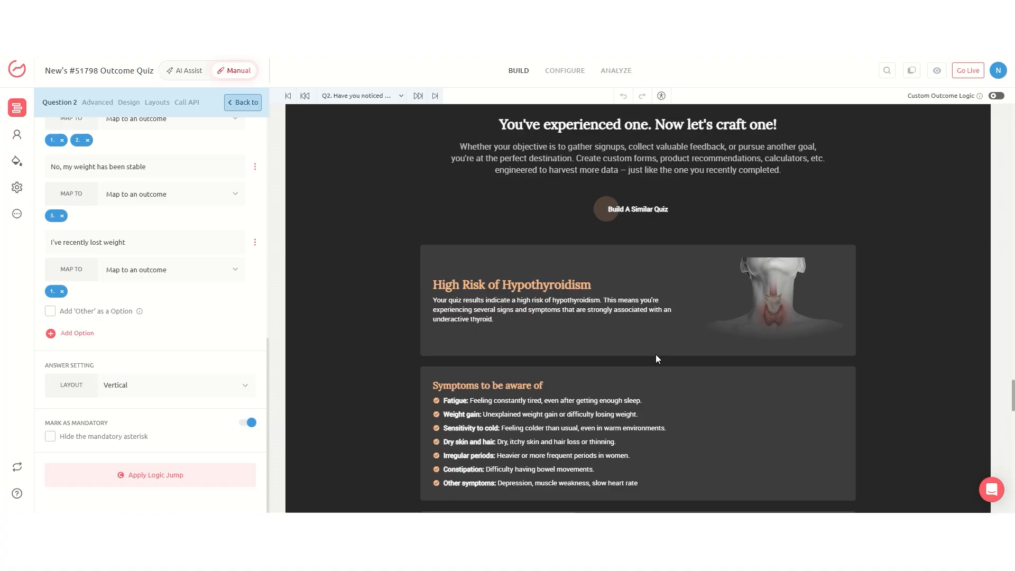
{"action": "scroll", "coordinate": [656, 354], "scroll_direction": "down", "scroll_amount": 2}
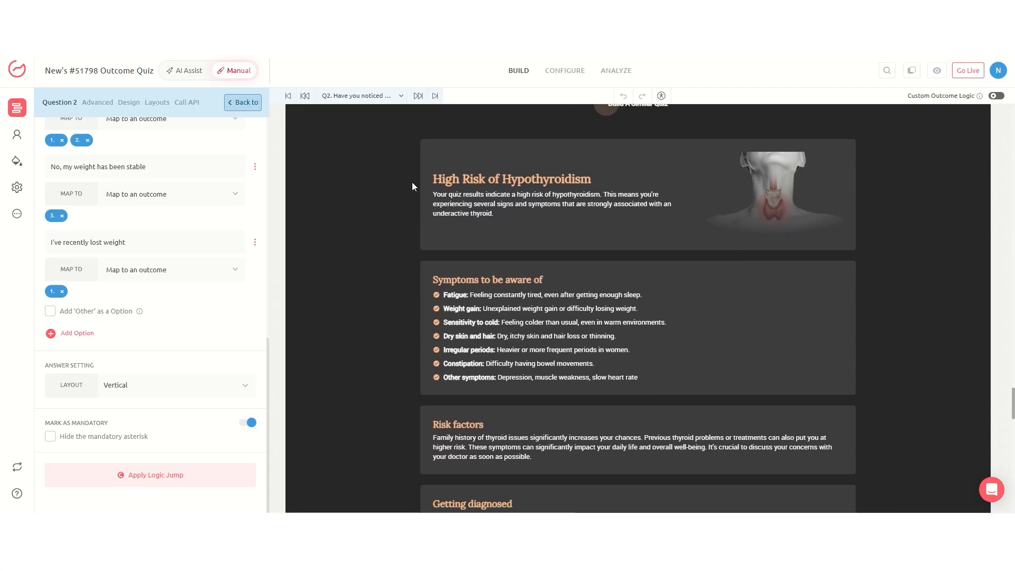
{"action": "left_click", "coordinate": [618, 171]}
{"action": "scroll", "coordinate": [618, 171], "scroll_direction": "down", "scroll_amount": 10}
{"action": "scroll", "coordinate": [618, 172], "scroll_direction": "down", "scroll_amount": 2}
{"action": "left_click_drag", "start_coordinate": [433, 210], "coordinate": [671, 212]}
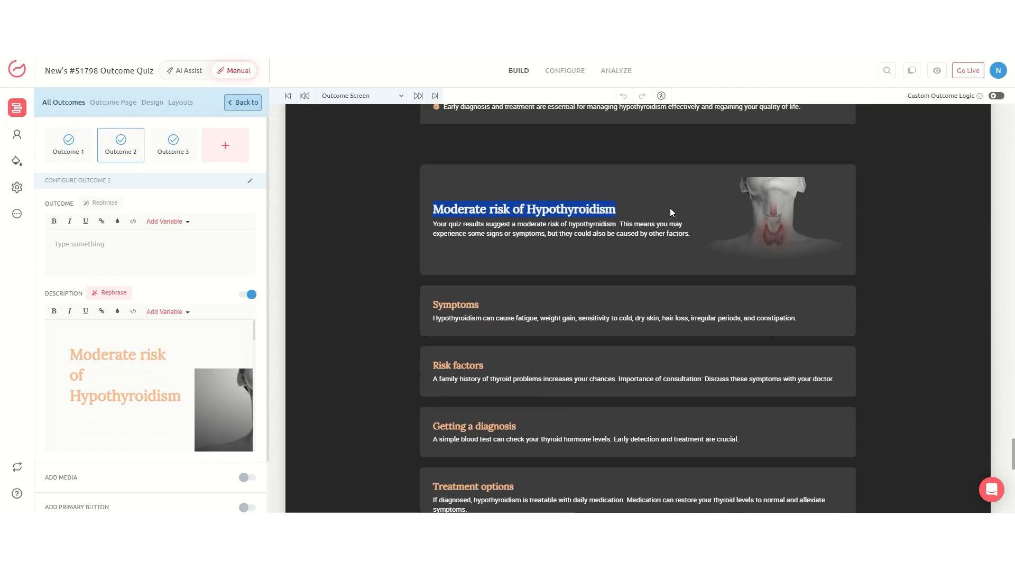
{"action": "scroll", "coordinate": [670, 207], "scroll_direction": "down", "scroll_amount": 10}
{"action": "left_click_drag", "start_coordinate": [433, 193], "coordinate": [655, 189]}
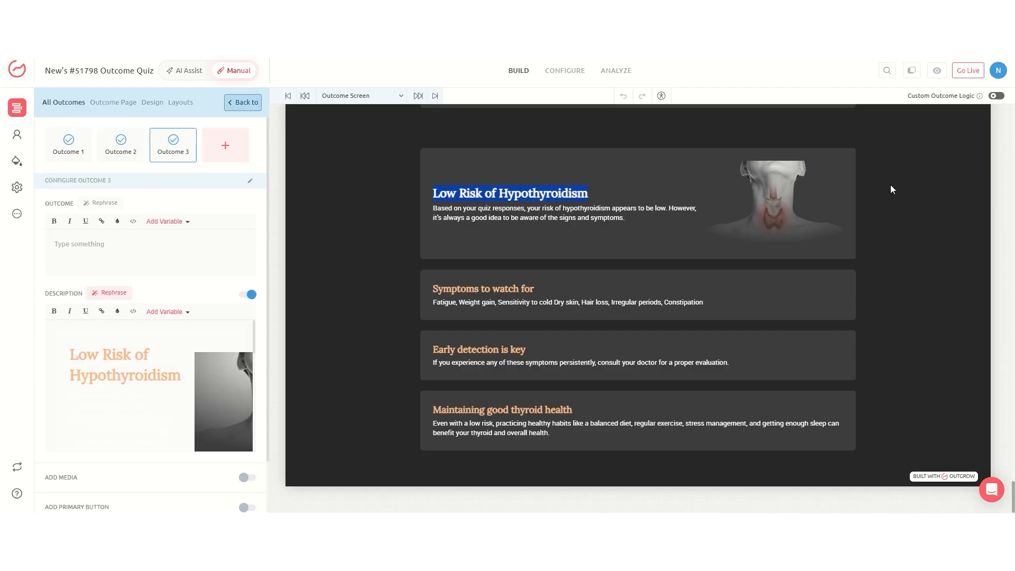
Step: Read through the advice sections under each risk outcome, including symptoms, risk factors, diagnosis, treatment options and next steps
{"action": "scroll", "coordinate": [892, 184], "scroll_direction": "up", "scroll_amount": 15}
{"action": "scroll", "coordinate": [891, 183], "scroll_direction": "up", "scroll_amount": 5}
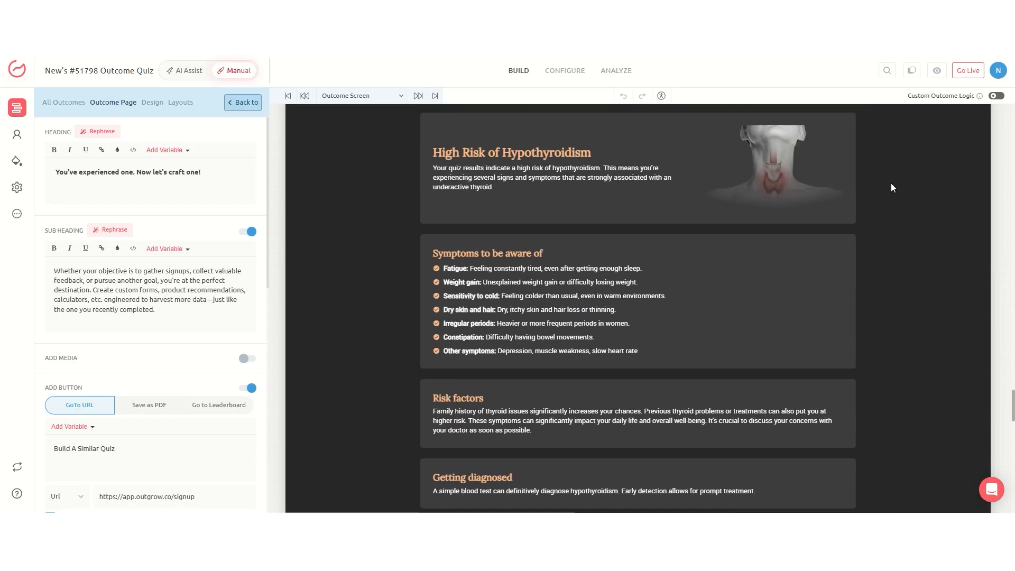
{"action": "scroll", "coordinate": [883, 188], "scroll_direction": "down", "scroll_amount": 1}
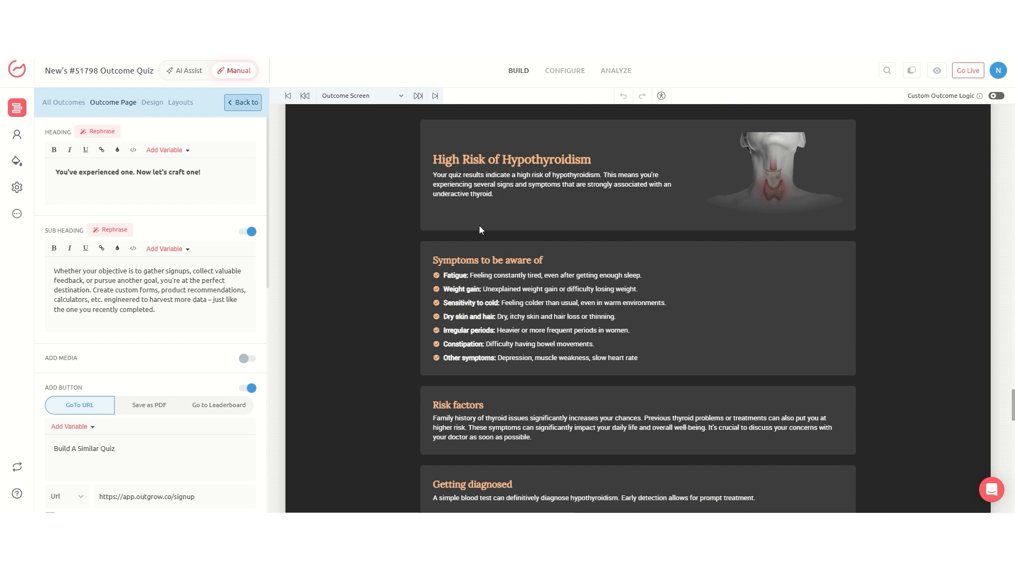
{"action": "scroll", "coordinate": [582, 416], "scroll_direction": "down", "scroll_amount": 5}
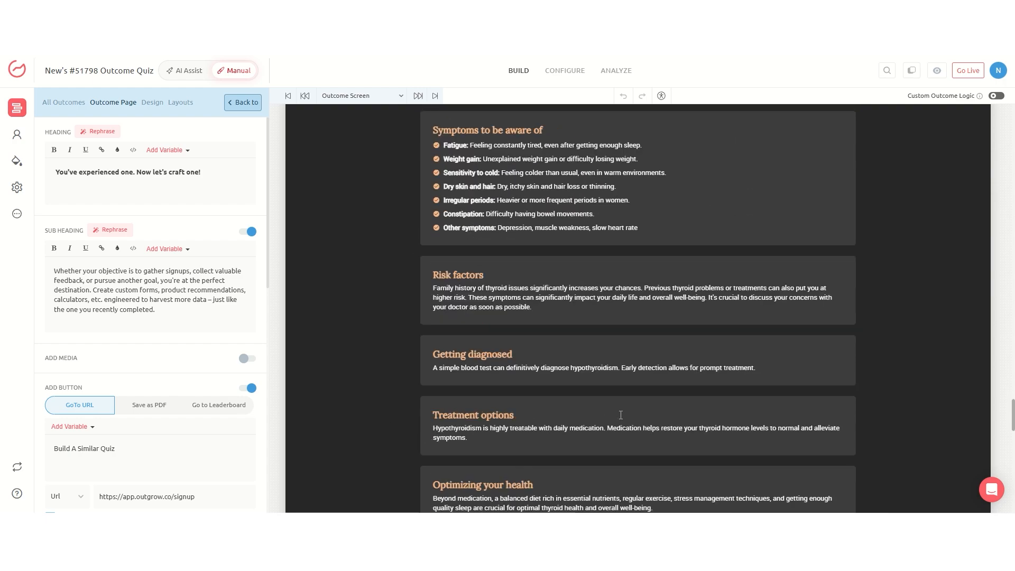
{"action": "scroll", "coordinate": [624, 421], "scroll_direction": "down", "scroll_amount": 1}
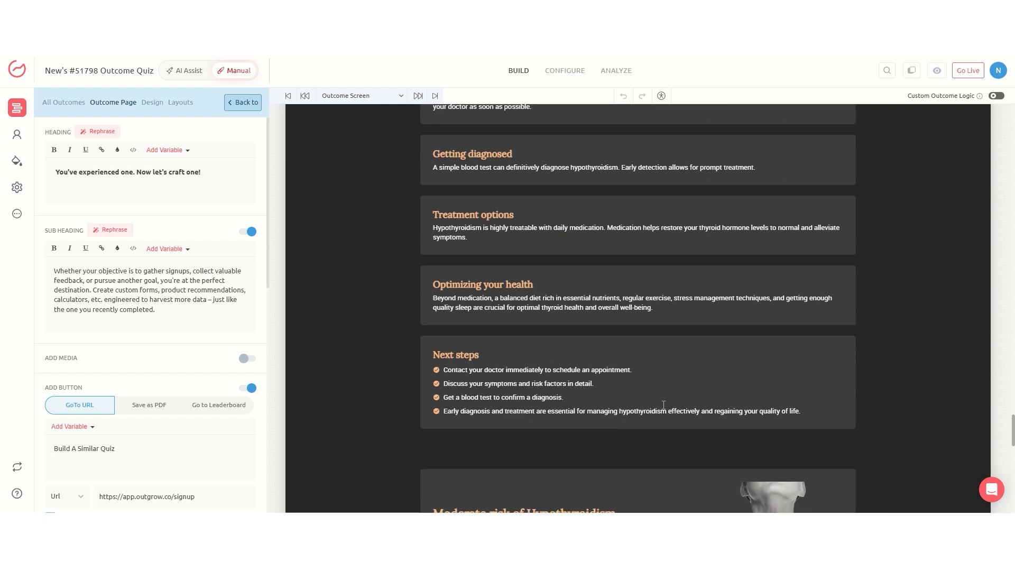
{"action": "scroll", "coordinate": [815, 313], "scroll_direction": "up", "scroll_amount": 1}
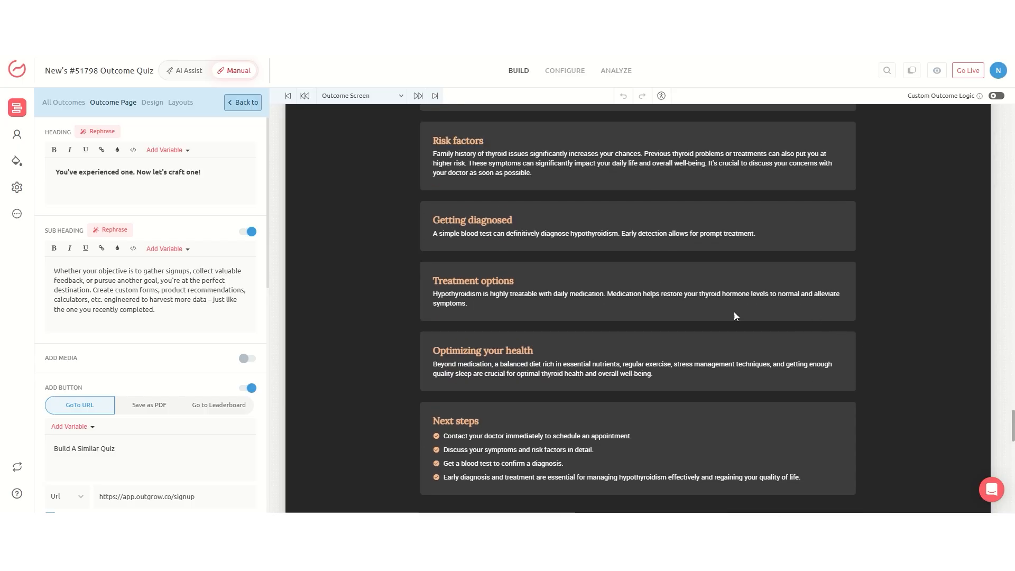
{"action": "scroll", "coordinate": [734, 312], "scroll_direction": "down", "scroll_amount": 12}
{"action": "scroll", "coordinate": [540, 409], "scroll_direction": "down", "scroll_amount": 5}
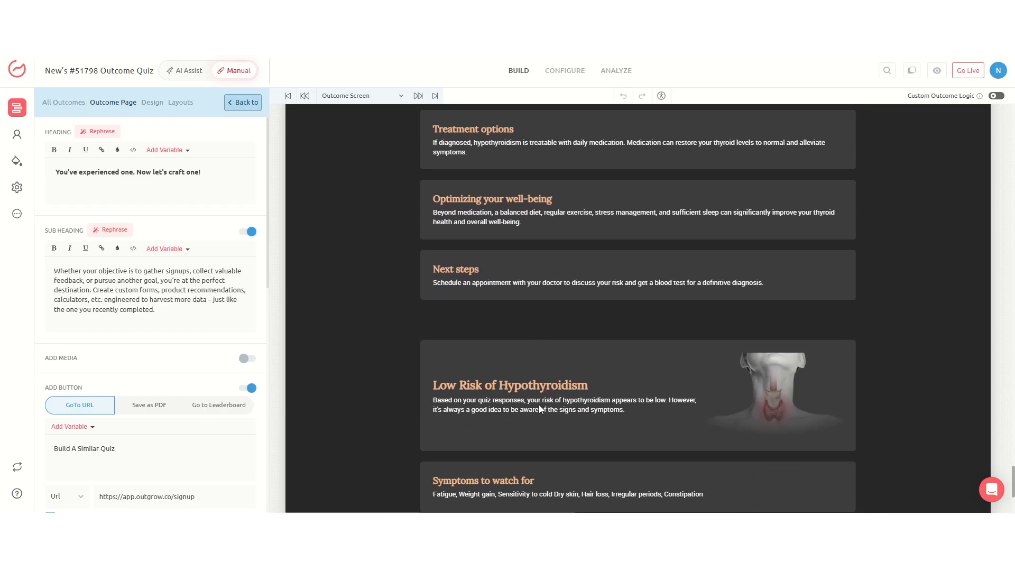
{"action": "scroll", "coordinate": [539, 408], "scroll_direction": "up", "scroll_amount": 3}
{"action": "scroll", "coordinate": [539, 408], "scroll_direction": "up", "scroll_amount": 20}
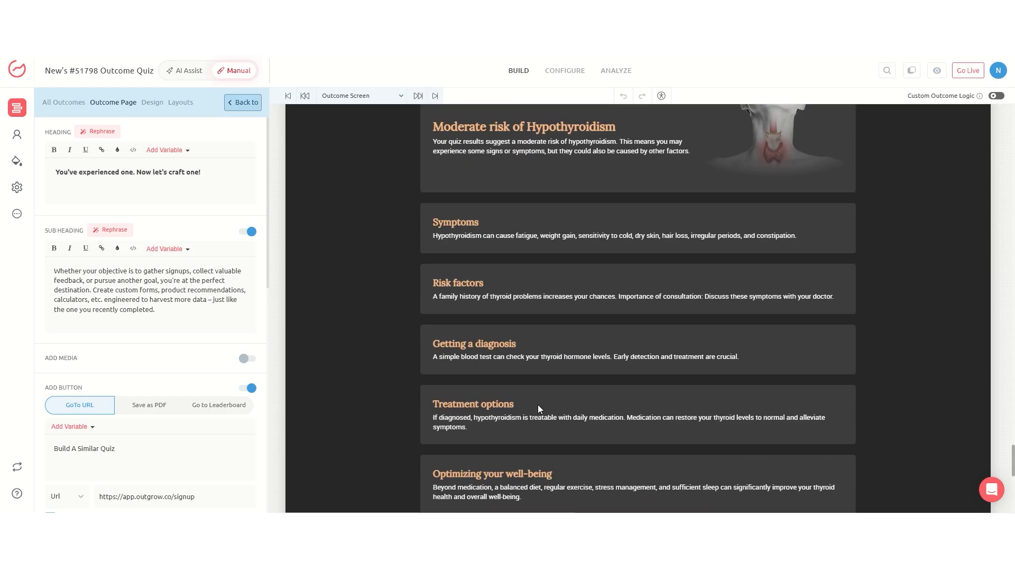
Step: Open the settings of the question about recent thyroid testing and examine how its answers map to outcomes
{"action": "scroll", "coordinate": [538, 405], "scroll_direction": "up", "scroll_amount": 8}
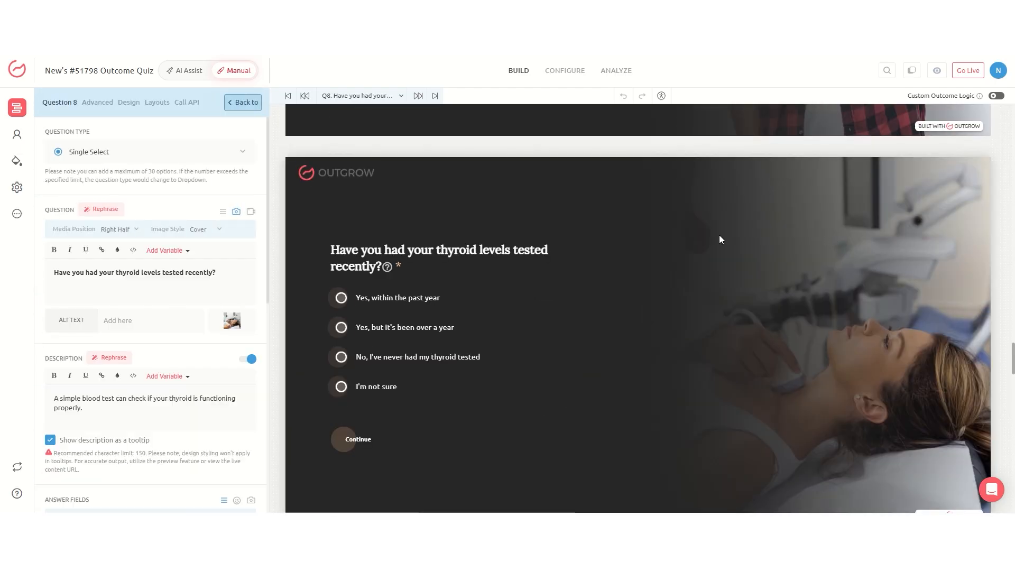
{"action": "left_click", "coordinate": [227, 274]}
{"action": "scroll", "coordinate": [227, 274], "scroll_direction": "down", "scroll_amount": 6}
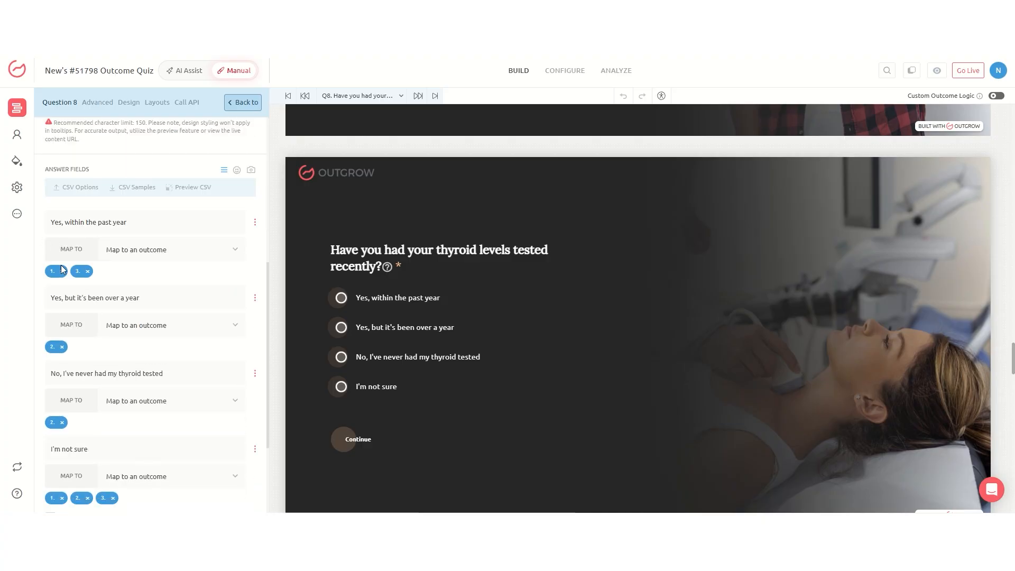
Step: Add outcome 3 to the mapping of the answers "Yes, but it's been over a year" and "No, I've never had my thyroid tested"
{"action": "left_click", "coordinate": [236, 251]}
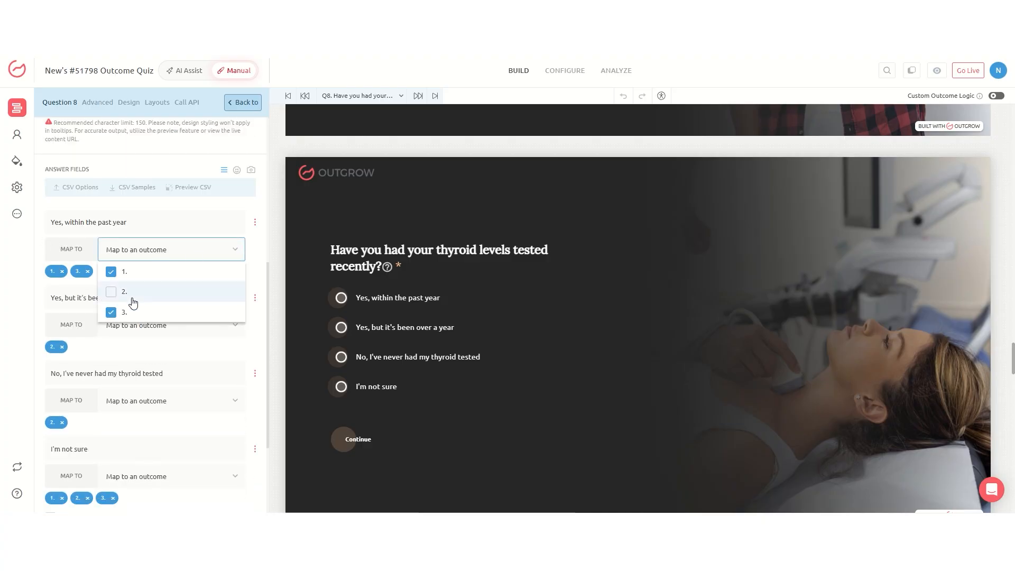
{"action": "left_click", "coordinate": [236, 325]}
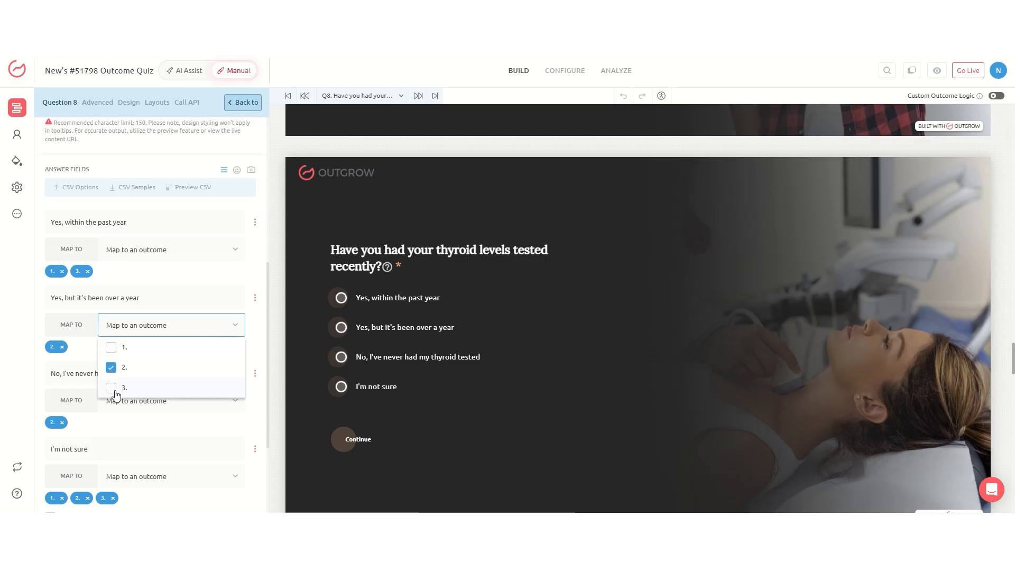
{"action": "left_click", "coordinate": [116, 390]}
{"action": "scroll", "coordinate": [261, 333], "scroll_direction": "down", "scroll_amount": 2}
{"action": "left_click", "coordinate": [170, 268]}
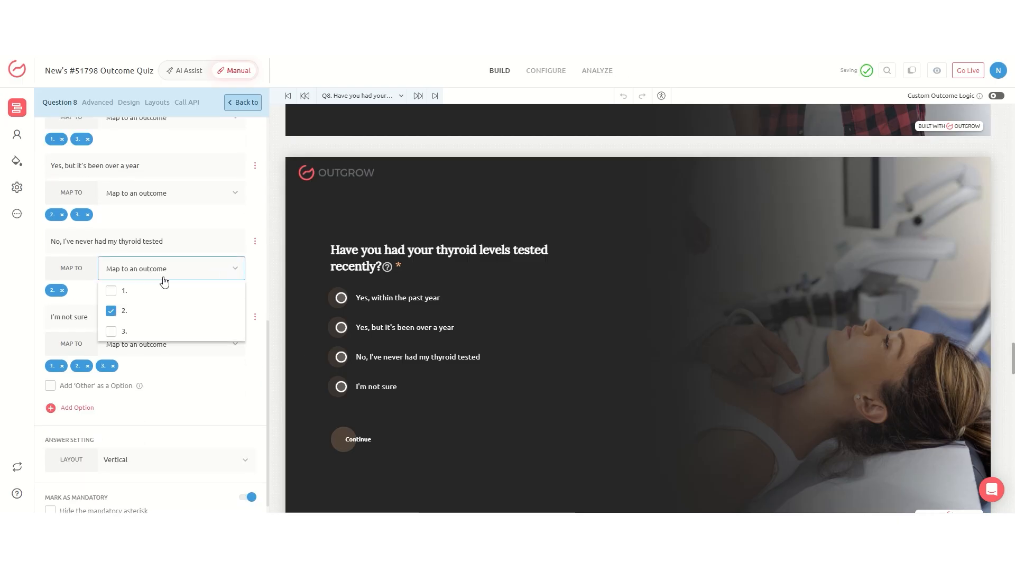
{"action": "left_click", "coordinate": [111, 331]}
Step: Remove outcomes 2 and 3 from the mapping of the "I'm not sure" answer so only outcome 1 stays selected
{"action": "left_click", "coordinate": [137, 345]}
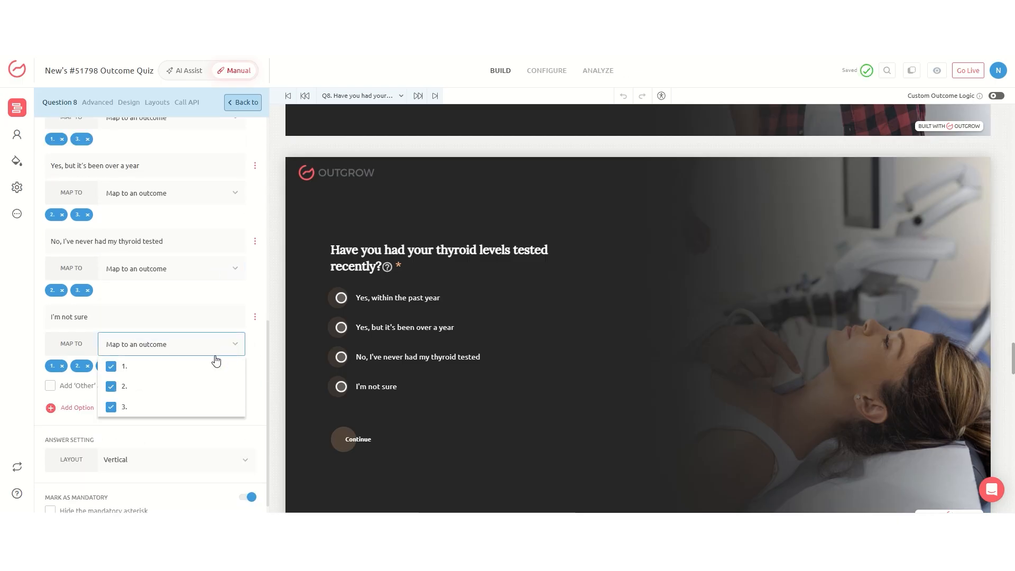
{"action": "left_click", "coordinate": [111, 386]}
{"action": "left_click", "coordinate": [113, 407]}
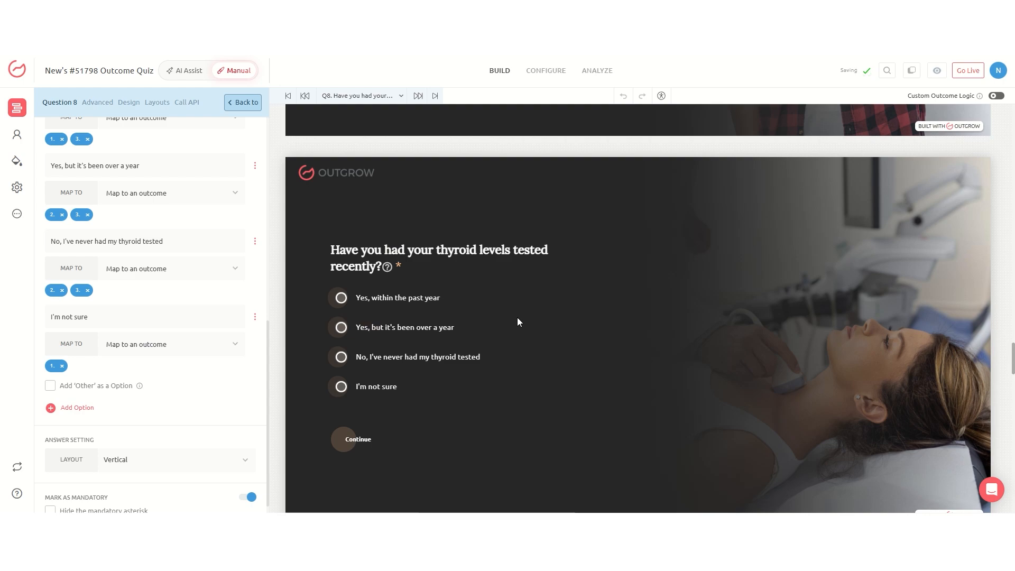
Step: Examine the quiz's overall design settings for logo, colors, fonts, button style and alignment, plus the available layouts
{"action": "left_click", "coordinate": [17, 161]}
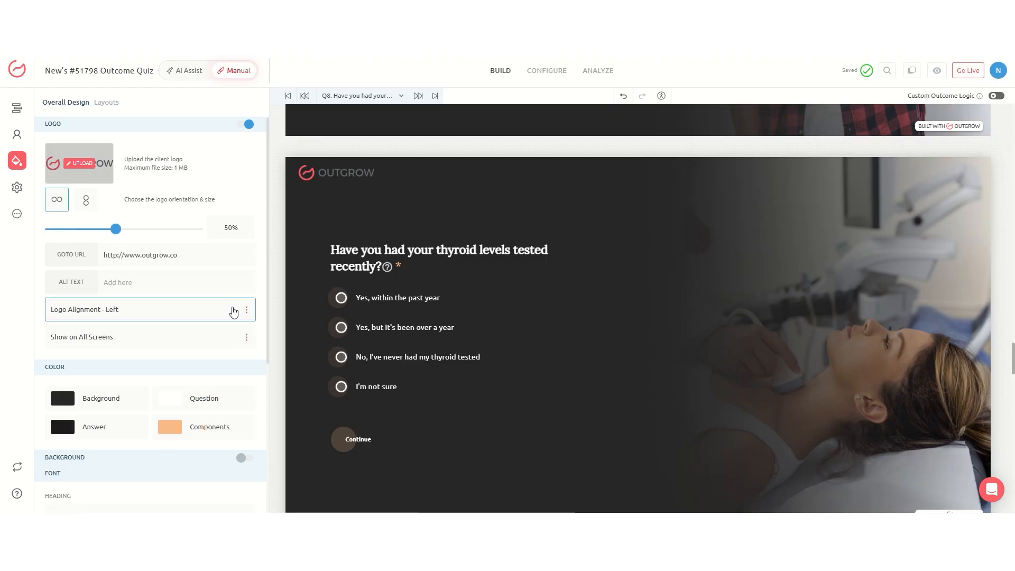
{"action": "scroll", "coordinate": [233, 311], "scroll_direction": "down", "scroll_amount": 3}
{"action": "scroll", "coordinate": [217, 306], "scroll_direction": "down", "scroll_amount": 3}
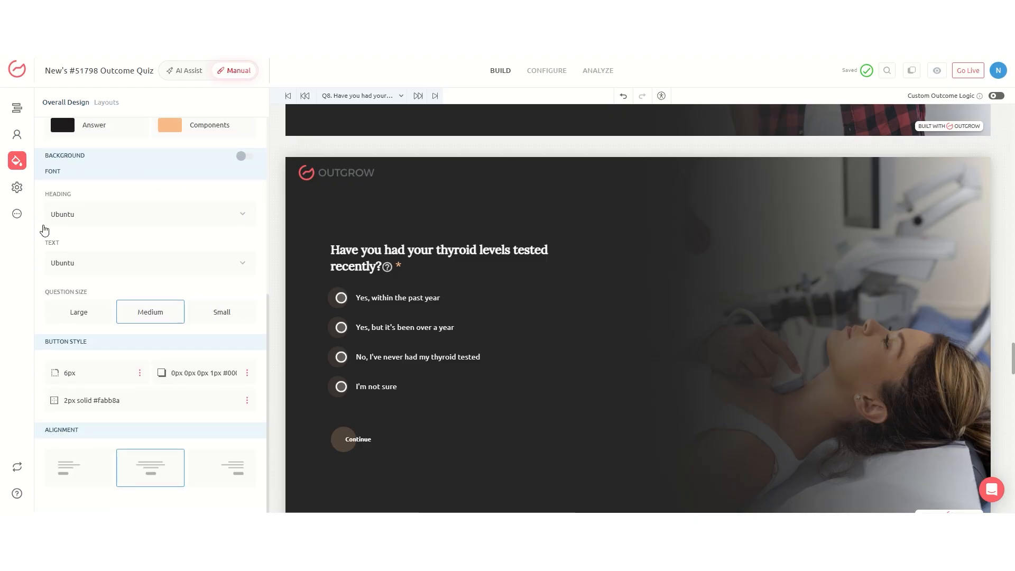
{"action": "left_click", "coordinate": [106, 103]}
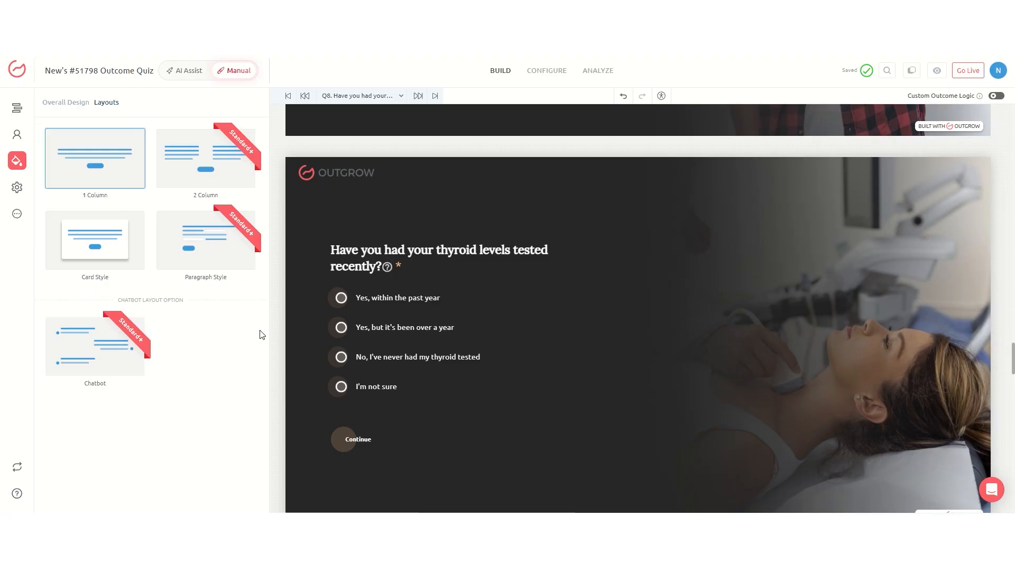
Step: Preview the quiz and answer the first three questions: lower than normal energy, recently lost weight, and frequently cold
{"action": "left_click", "coordinate": [937, 71]}
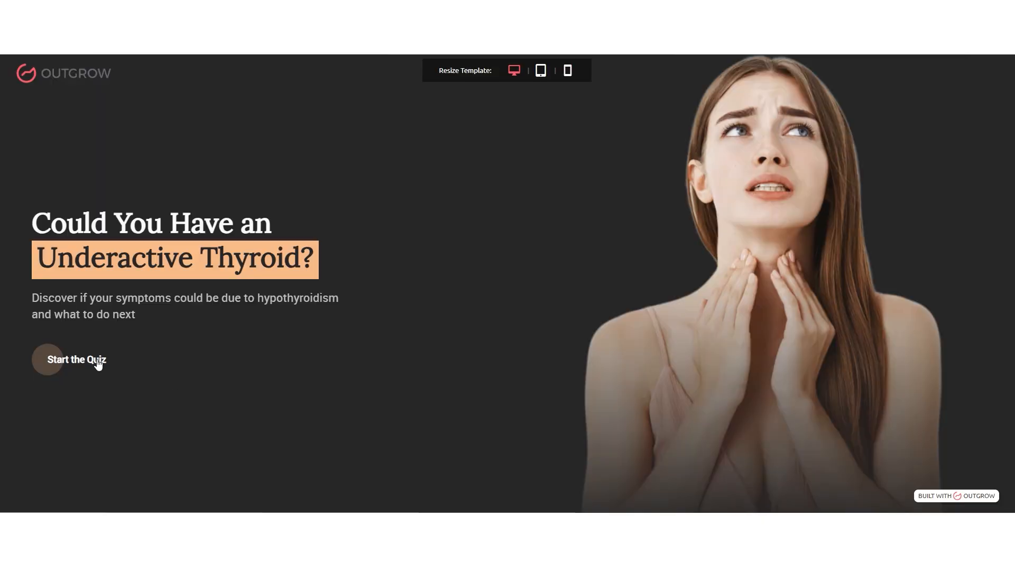
{"action": "left_click", "coordinate": [98, 364]}
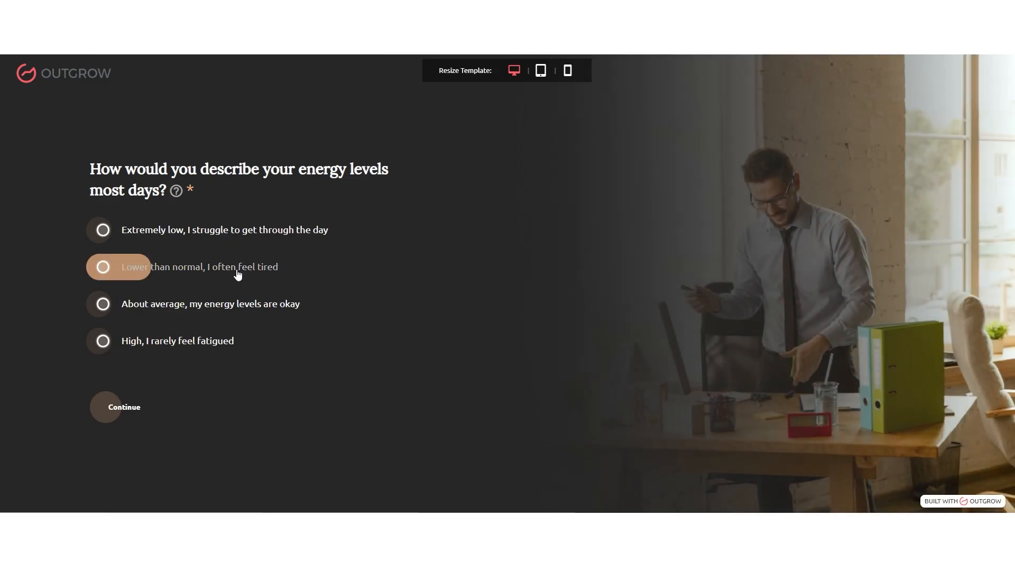
{"action": "left_click", "coordinate": [237, 273]}
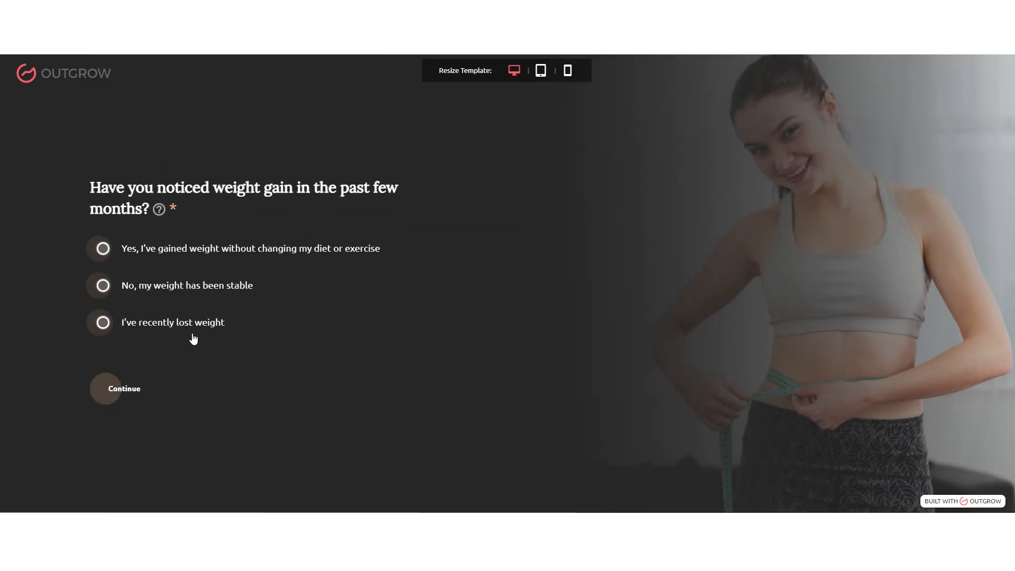
{"action": "left_click", "coordinate": [182, 323]}
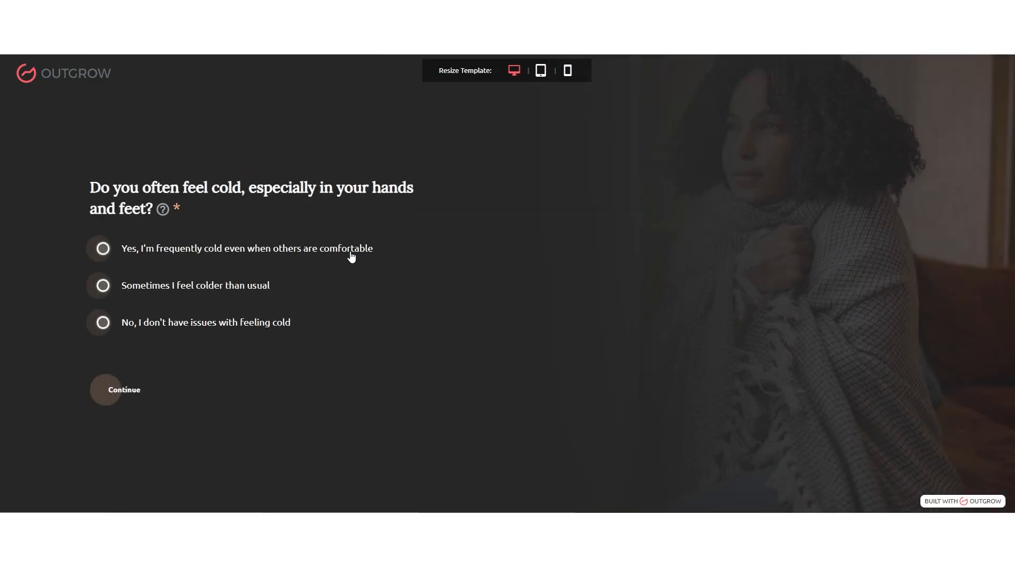
{"action": "left_click", "coordinate": [352, 256]}
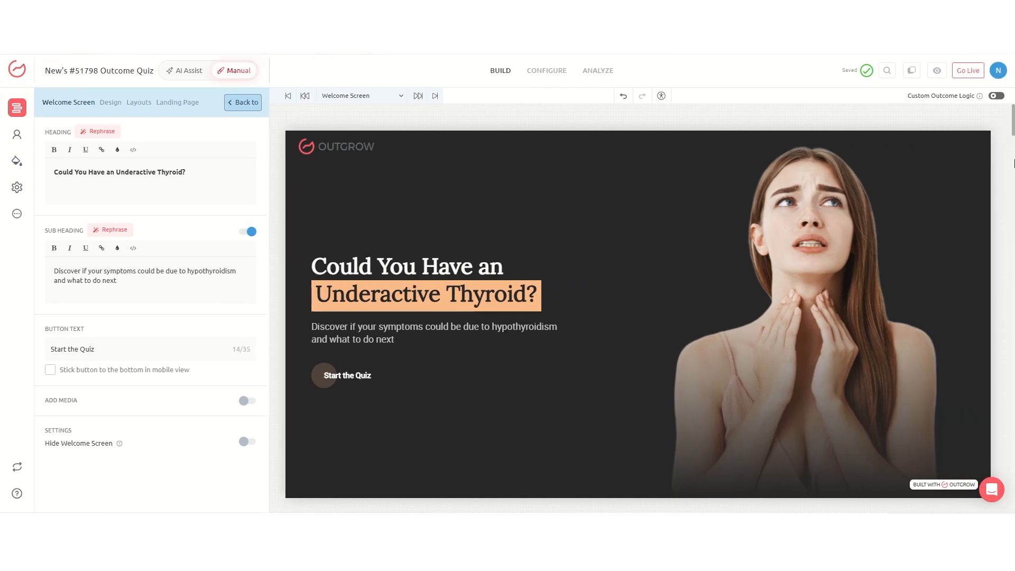
Step: Publish the thyroid outcome quiz live and display its embed code
{"action": "left_click", "coordinate": [968, 70]}
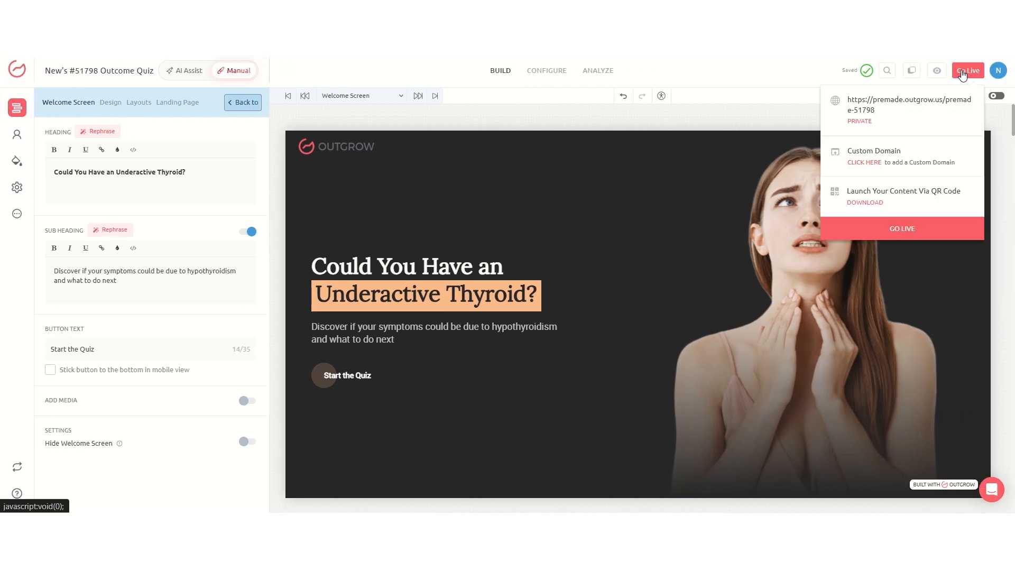
{"action": "left_click", "coordinate": [894, 233]}
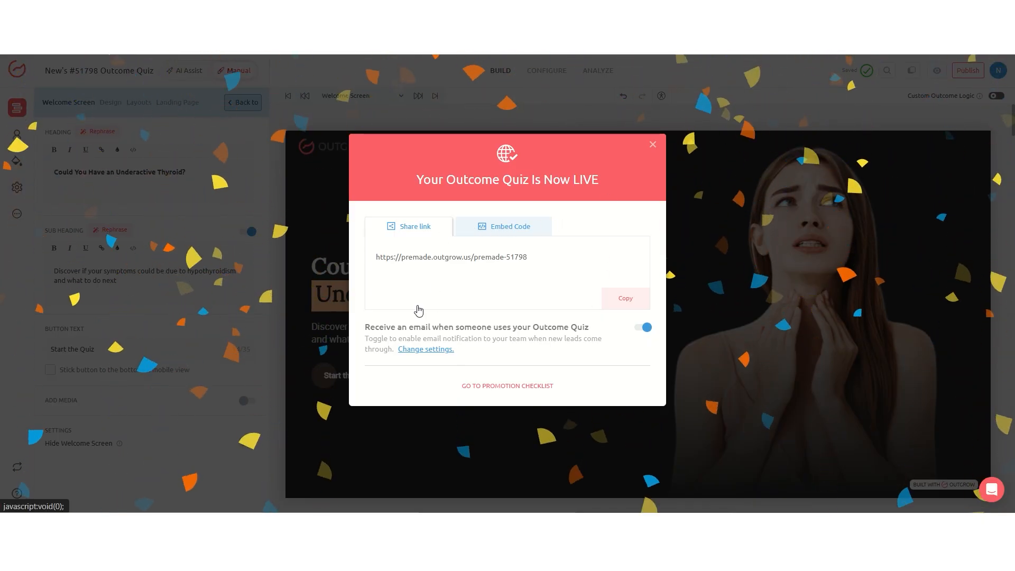
{"action": "left_click", "coordinate": [504, 227]}
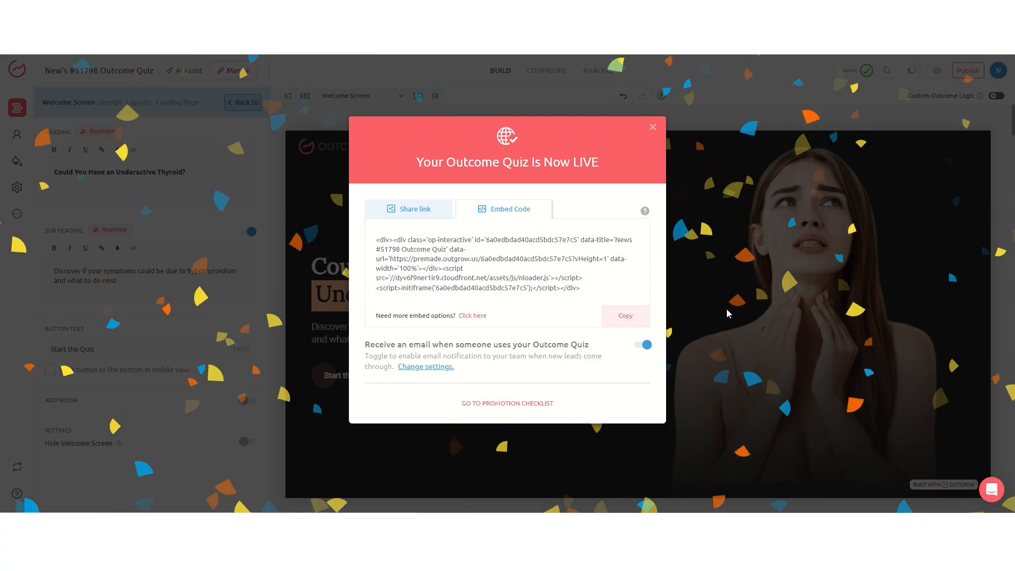